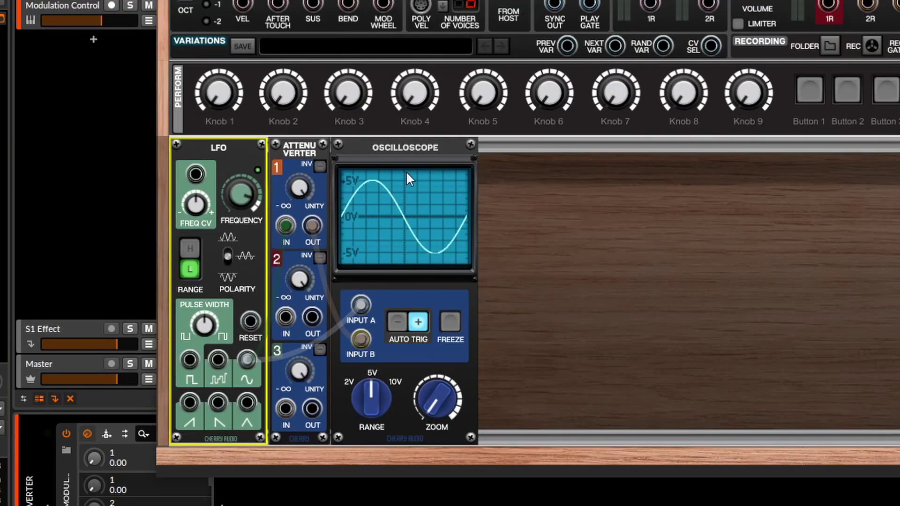
Send the LFO sine to scope Input A and attenuverter 1 OUT to Input B, scaled to about half and inverted
drag(377, 301, 367, 304)
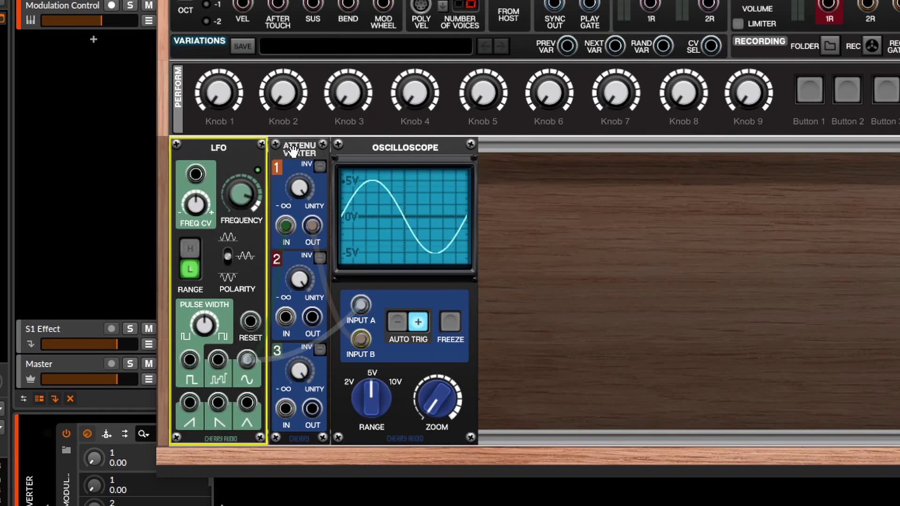
drag(312, 225, 362, 340)
click(303, 186)
drag(301, 225, 296, 287)
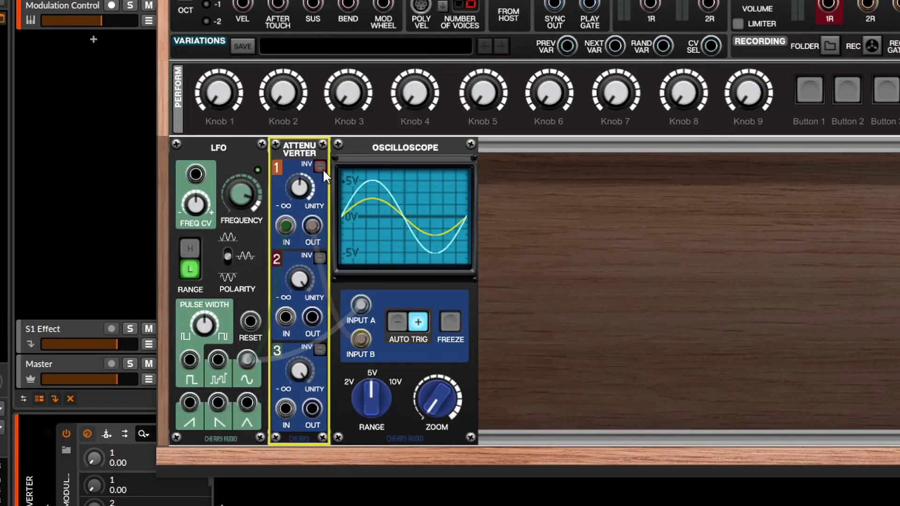
click(320, 166)
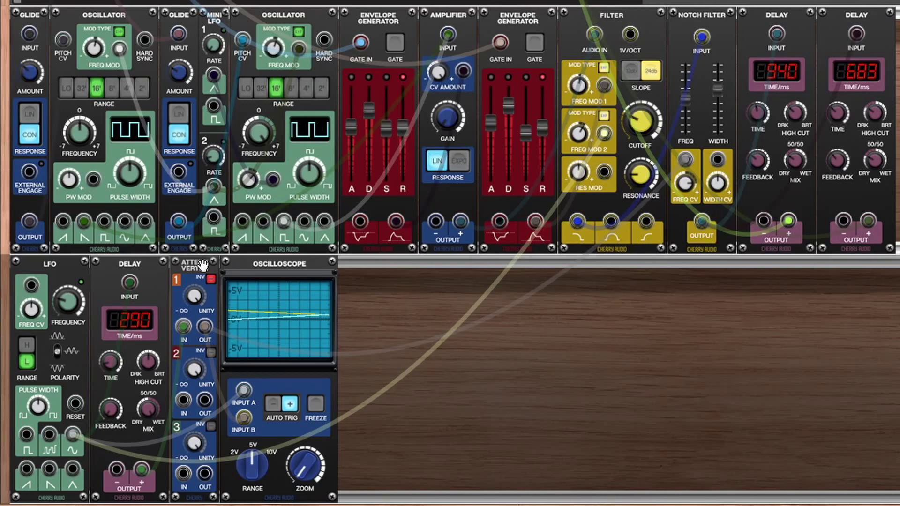
Clear the module selection and raise the LFO frequency to about 4.53 Hz
key(ctrl+a)
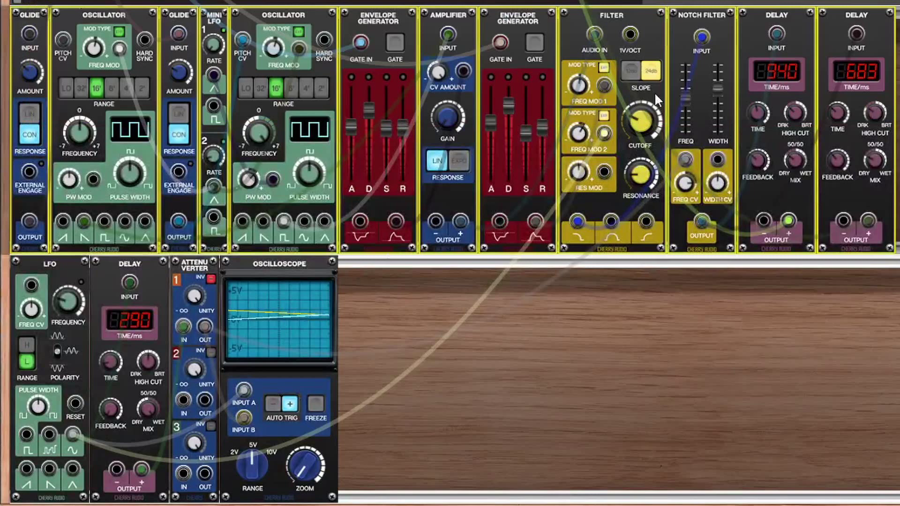
key(Escape)
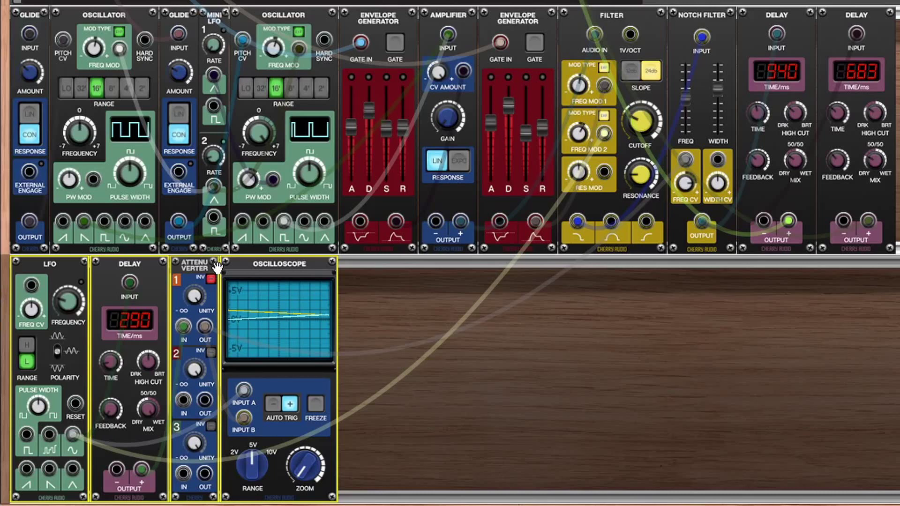
click(369, 294)
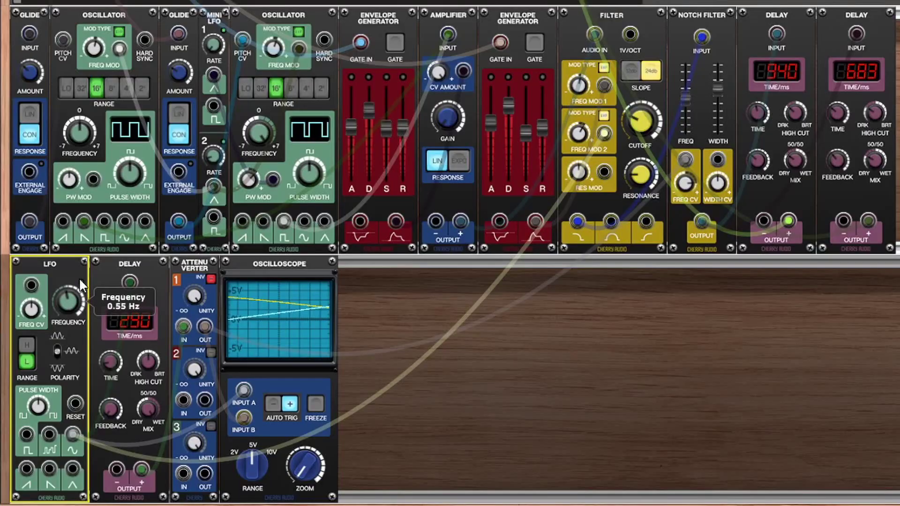
drag(79, 253, 79, 228)
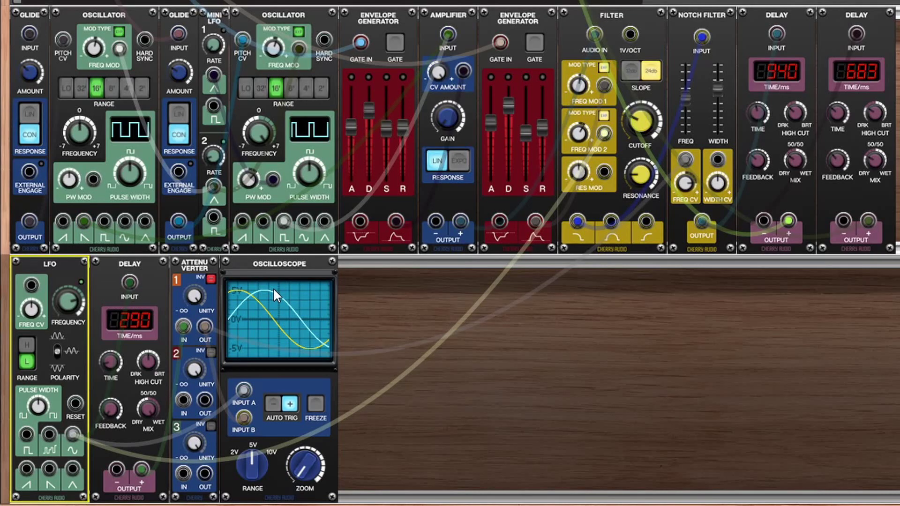
Set attenuverter channel 1 depth to about 65% and delay time to 354 ms, toggling inversion on and off
click(194, 272)
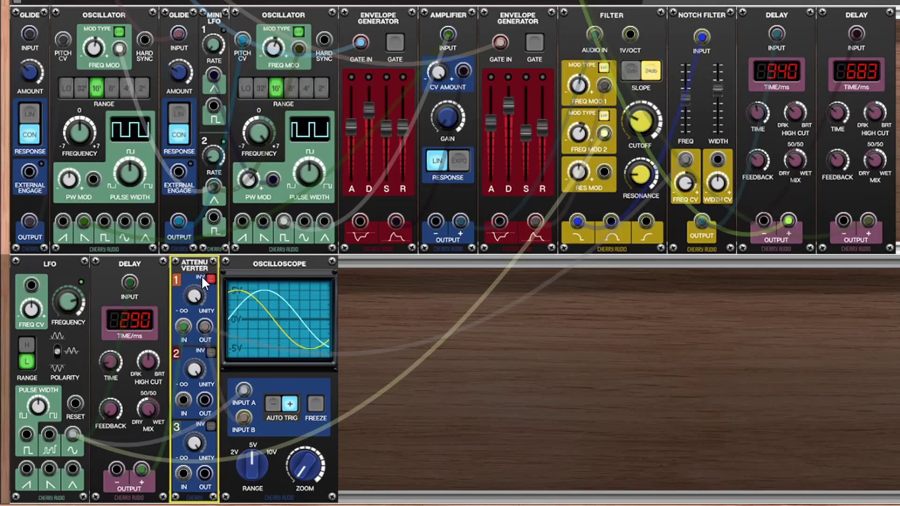
mouse_move(192, 298)
mouse_down()
mouse_move(204, 371)
mouse_move(195, 266)
mouse_up()
mouse_move(109, 361)
mouse_down()
mouse_move(109, 351)
mouse_move(110, 366)
mouse_up()
click(212, 281)
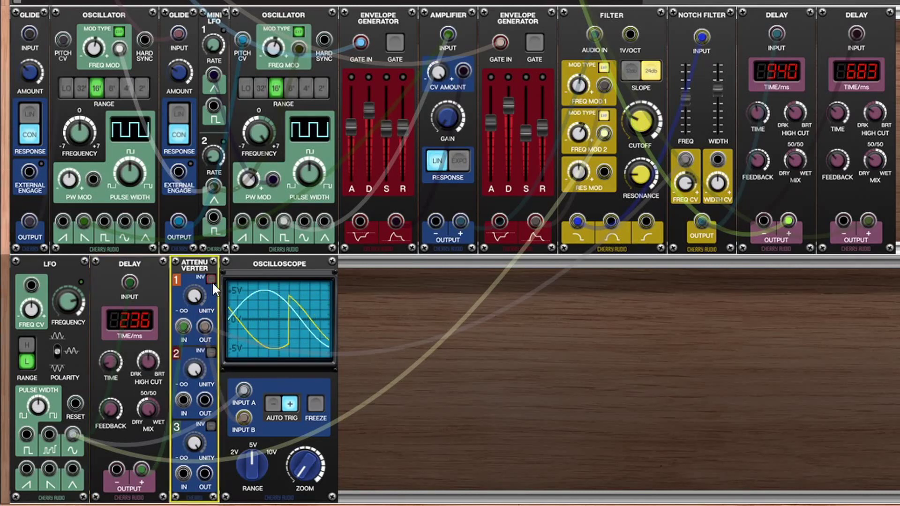
mouse_move(113, 352)
mouse_down()
mouse_move(113, 342)
mouse_move(121, 345)
mouse_up()
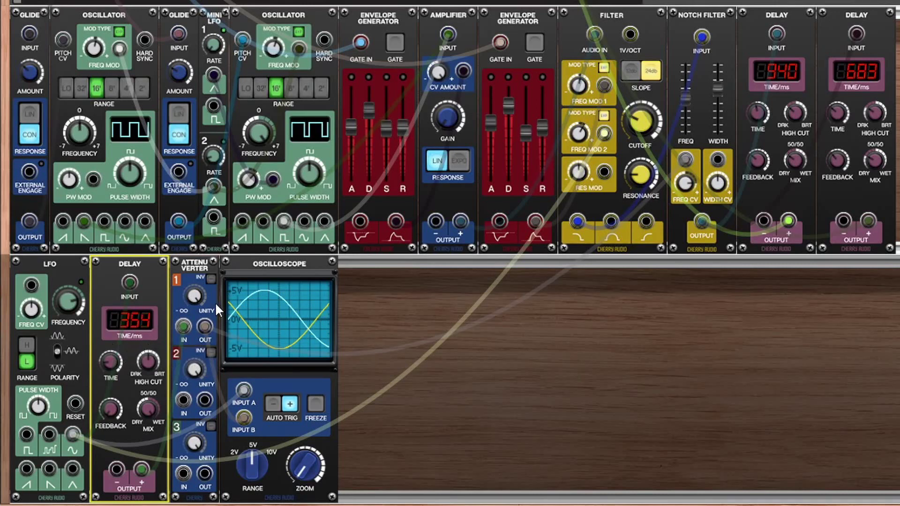
click(212, 280)
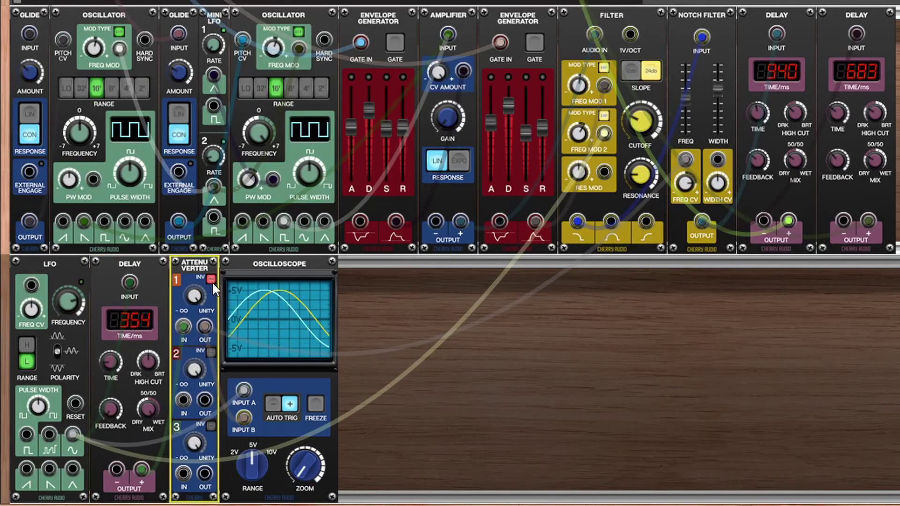
click(212, 280)
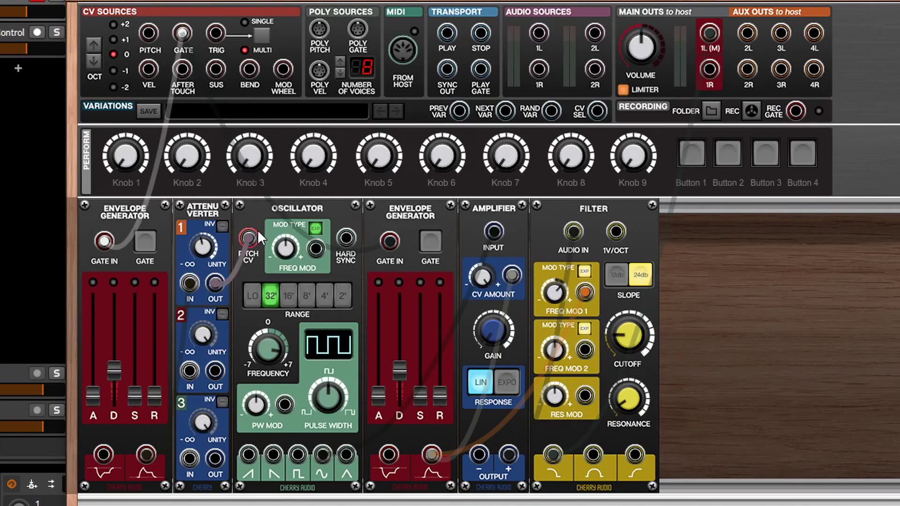
Remove the cable from the oscillator's pitch CV input and select the attenuverter
drag(256, 231, 165, 218)
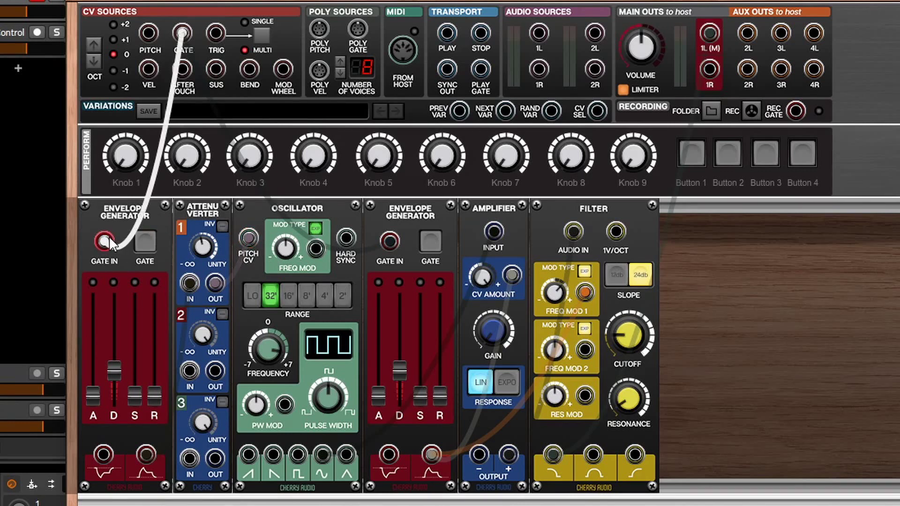
click(204, 230)
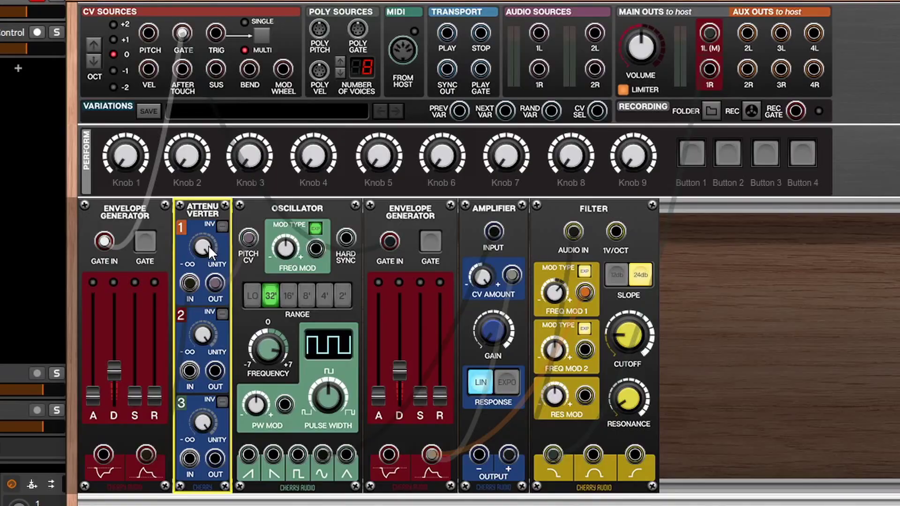
Turn attenuverter channel 1 down to about 44.8%
drag(208, 245, 212, 290)
drag(216, 322, 220, 360)
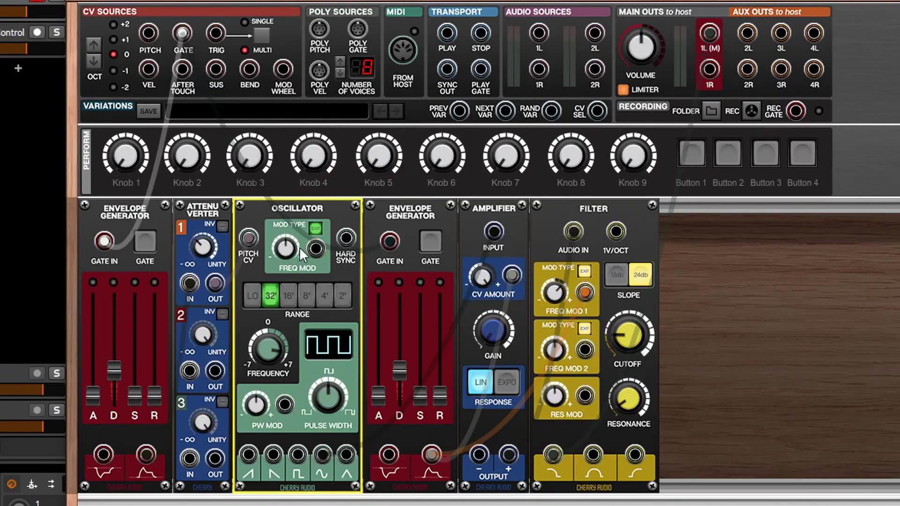
Sweep the oscillator FREQ MOD amount from 100% down to −100%
drag(290, 252, 307, 426)
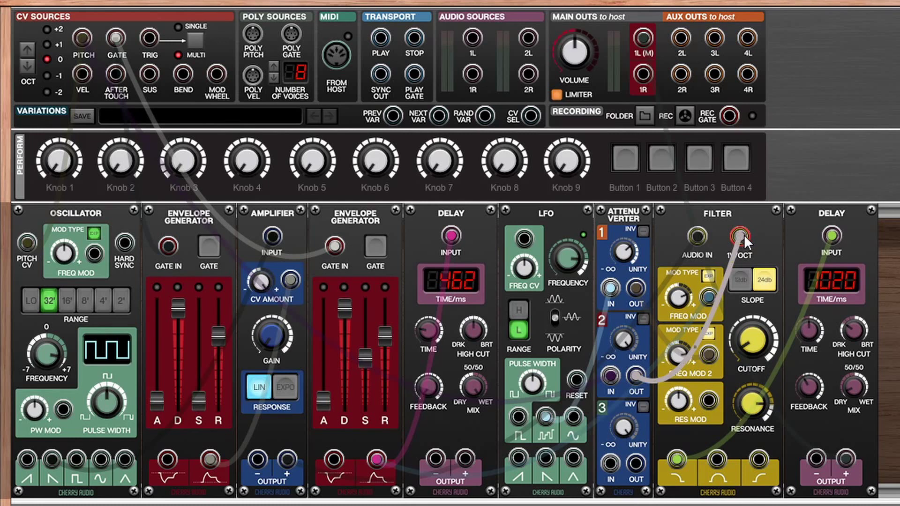
Plug the cable into filter 1V/OCT and patch CV Sources PITCH into attenuverter 2 IN
drag(744, 234, 744, 235)
drag(167, 62, 80, 36)
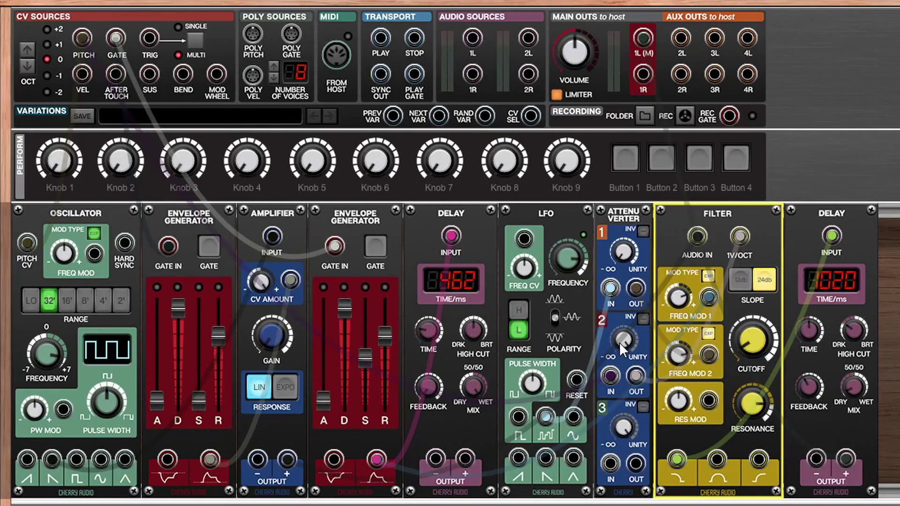
With attenuverter channel 2 near 96%, cable its OUT to the filter's 1V/OCT jack
click(621, 342)
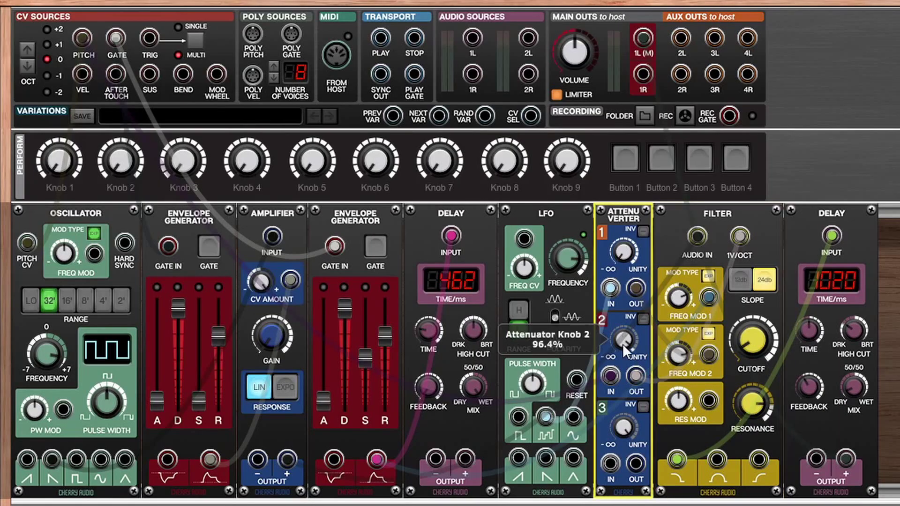
drag(638, 377, 748, 230)
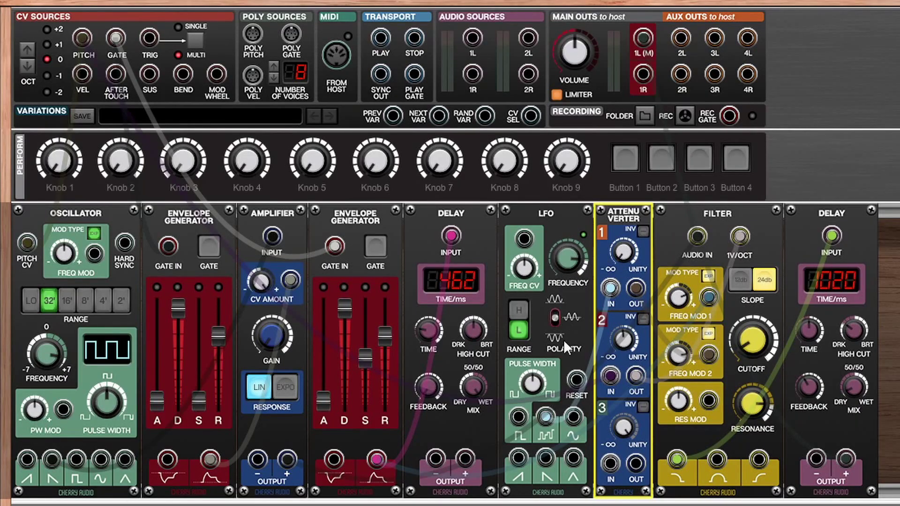
Cable the LFO triangle into attenuverter 1 and its OUT to filter Freq Mod 2, at about 1.2%
drag(542, 422, 545, 419)
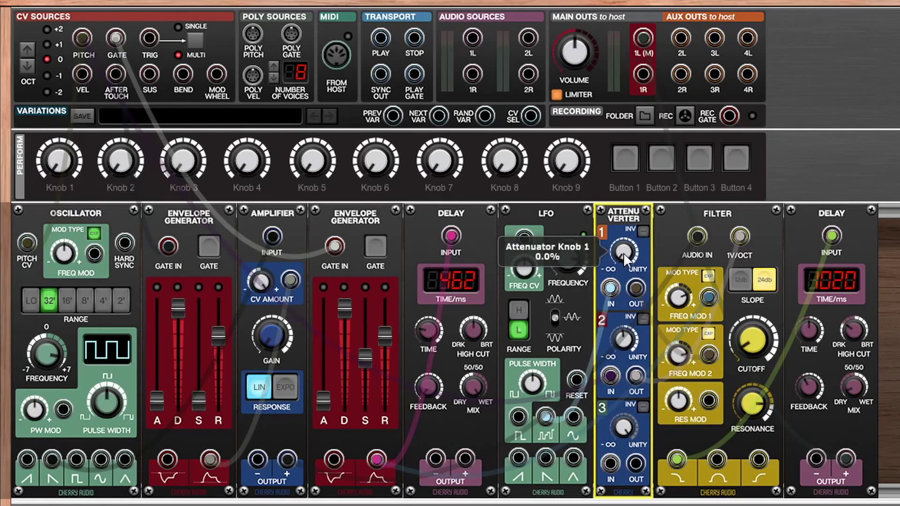
drag(634, 287, 631, 287)
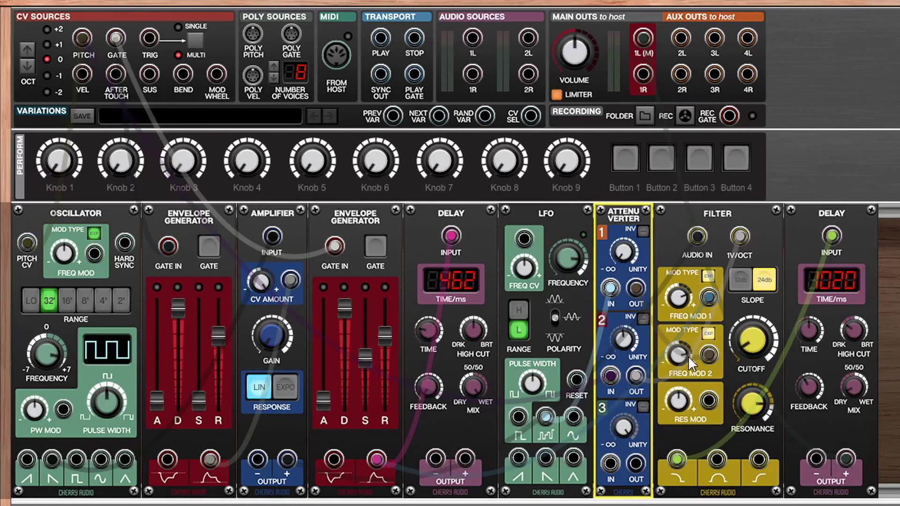
mouse_move(685, 355)
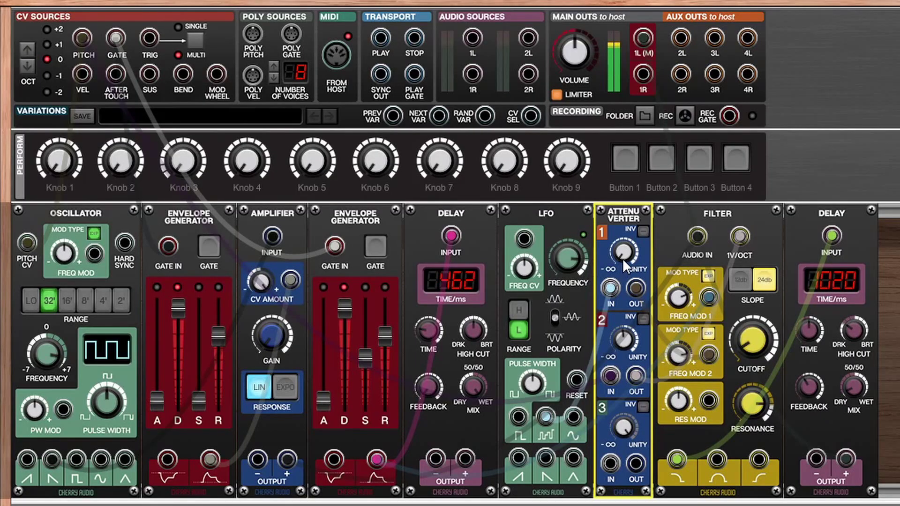
mouse_move(624, 246)
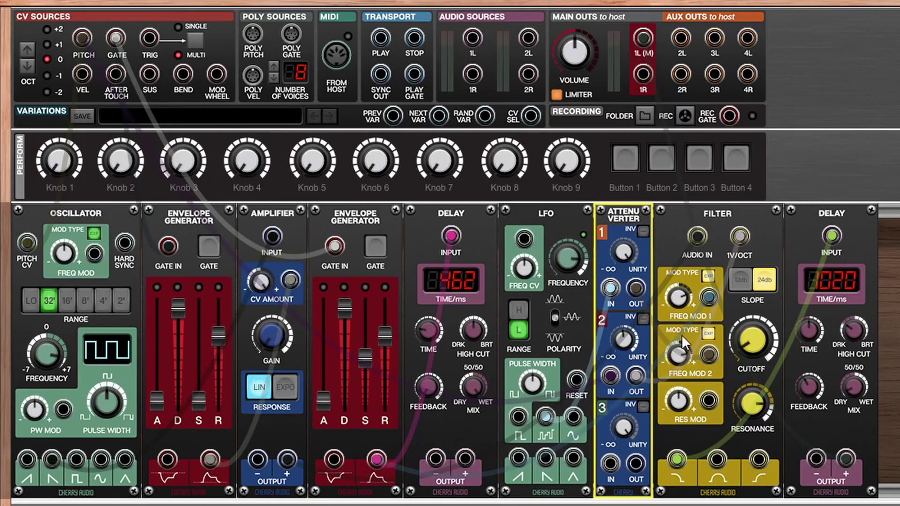
Set filter Freq Mod 2 depth to about 3.2% and attenuverter channel 1 to about 6.4%
click(683, 354)
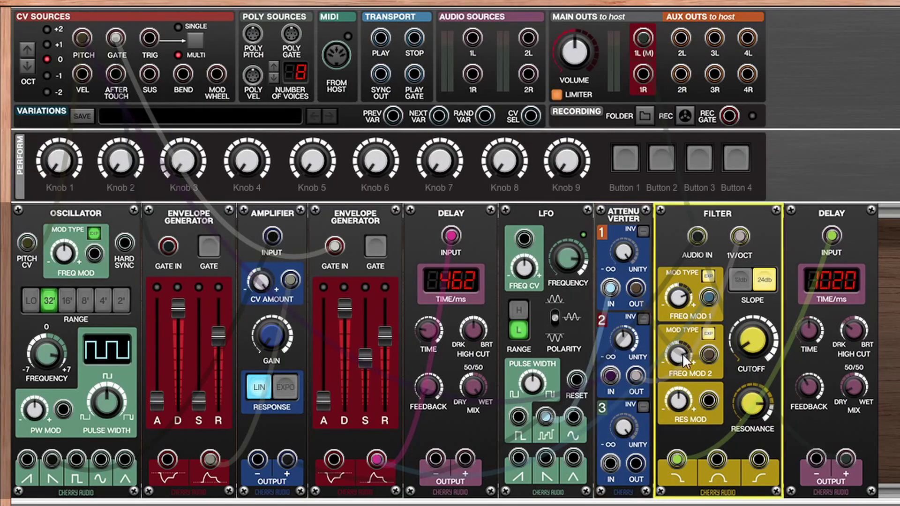
drag(681, 385, 680, 406)
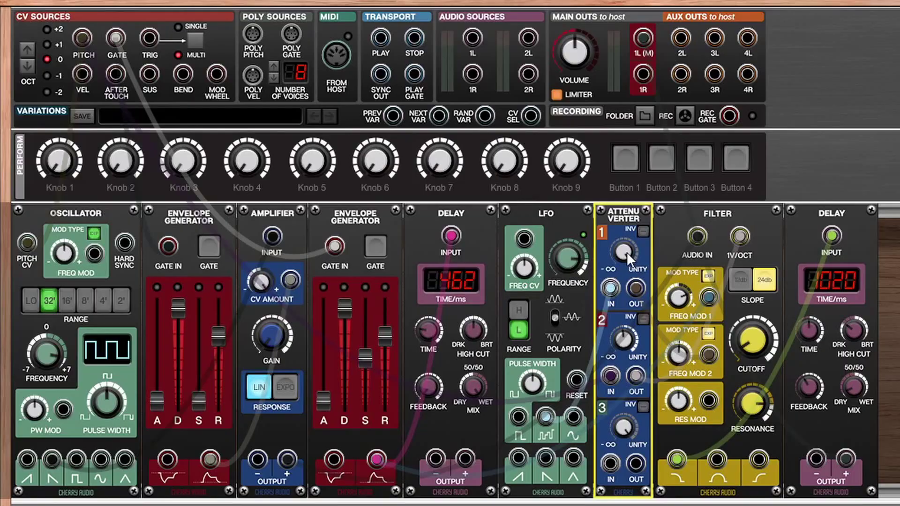
drag(626, 252, 638, 443)
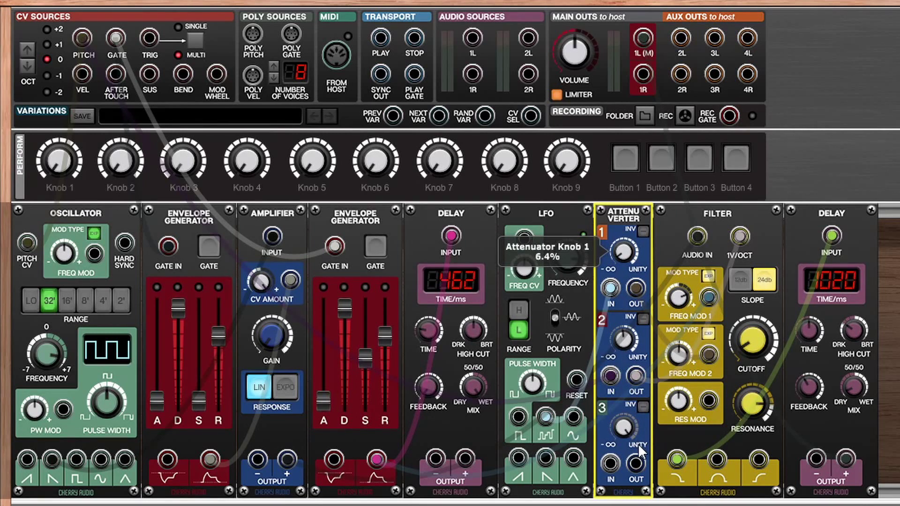